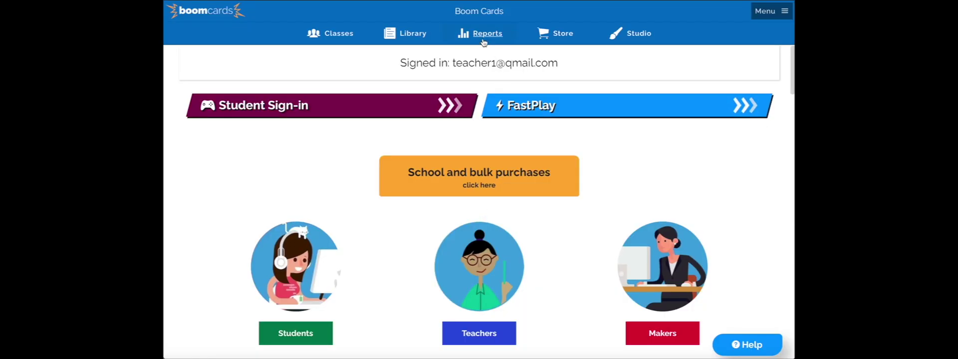
Open Reports, try the recent-only view, then return to the full reports list
click(482, 40)
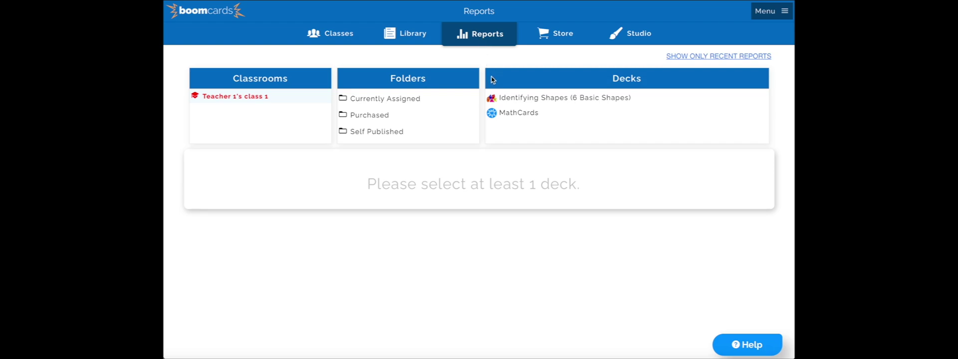
click(716, 58)
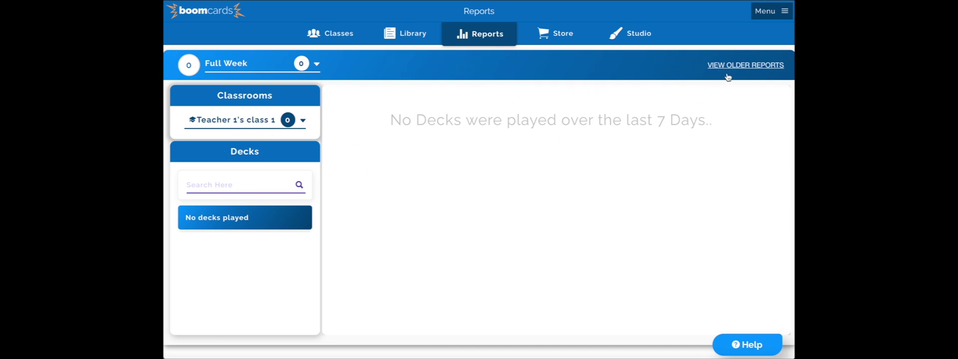
click(744, 64)
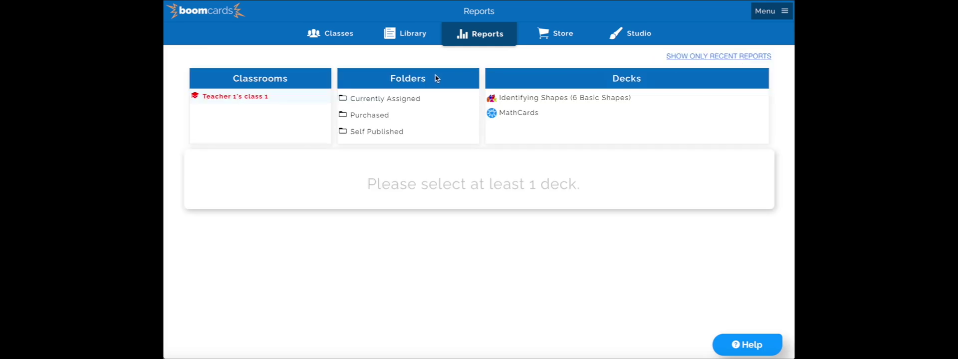
Switch to recent reports for the Full Week period and open the MathCards deck
click(764, 57)
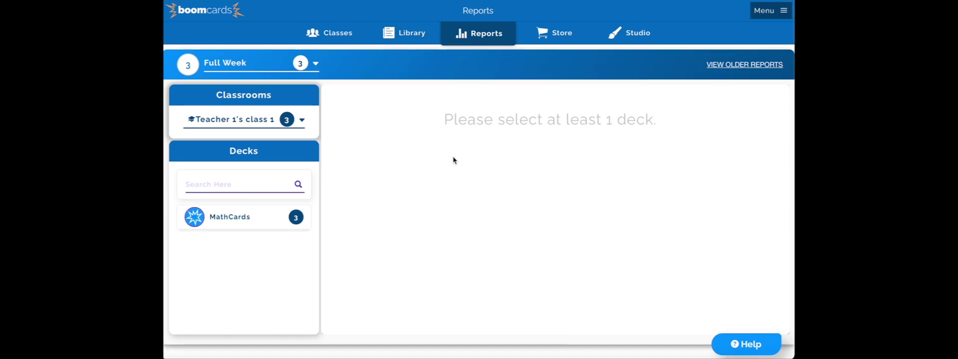
click(300, 71)
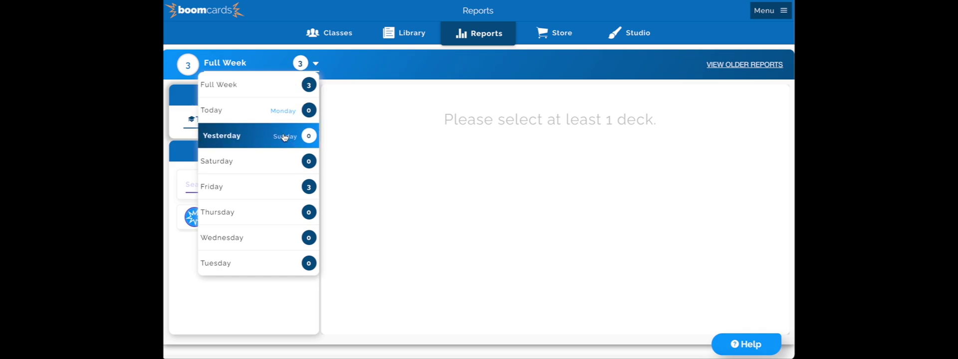
click(310, 64)
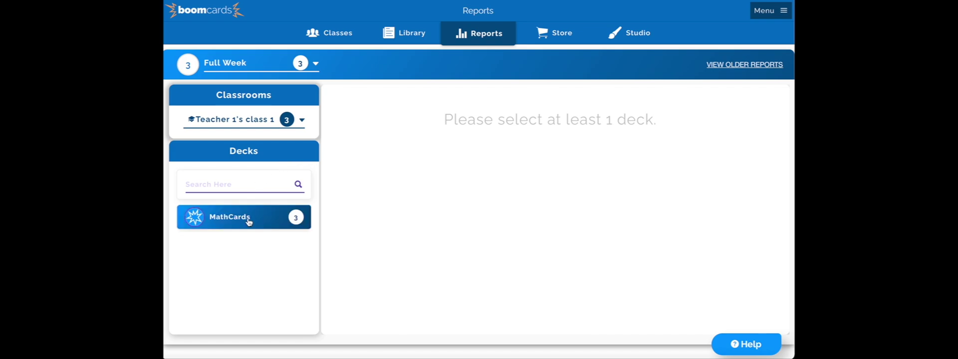
click(247, 219)
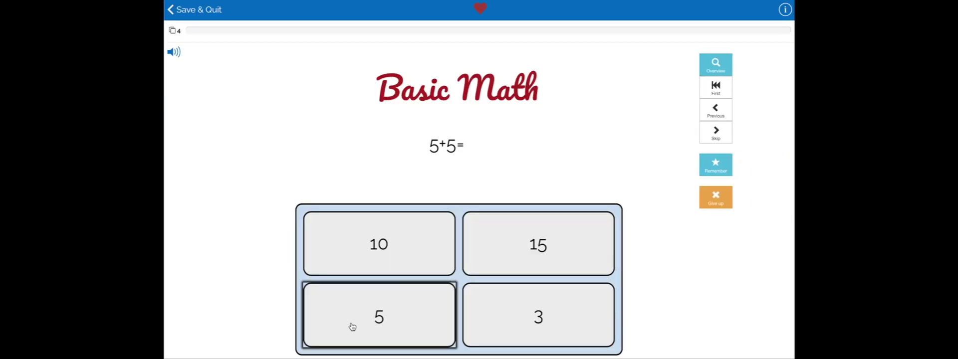
Answer the four MathCards cards correctly with 10, 14, 1 and 12
click(412, 259)
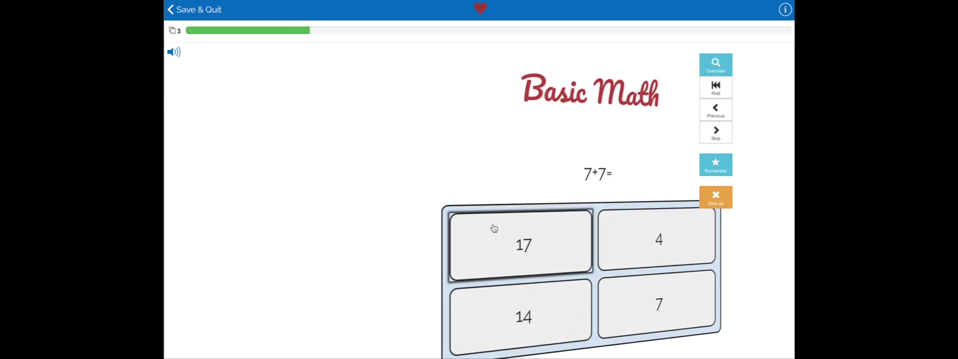
click(404, 303)
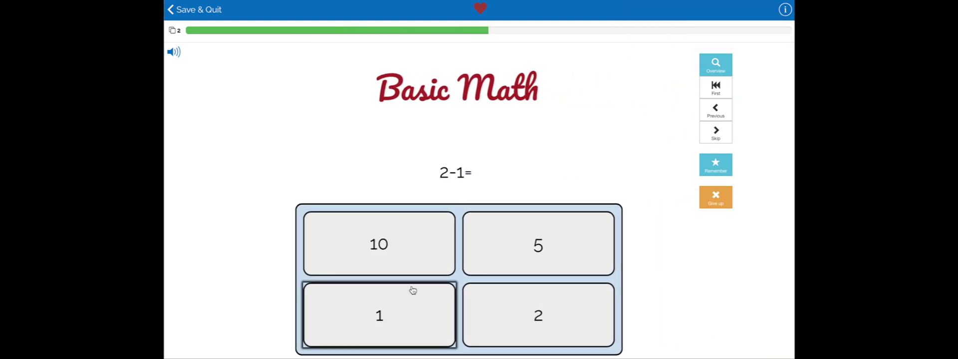
click(408, 310)
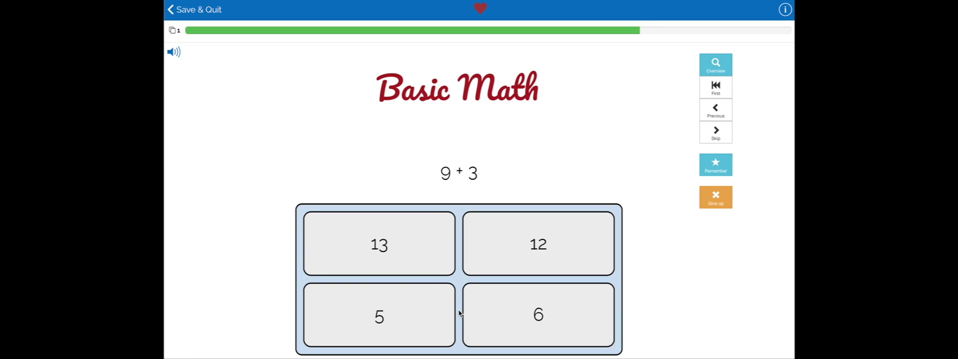
click(486, 273)
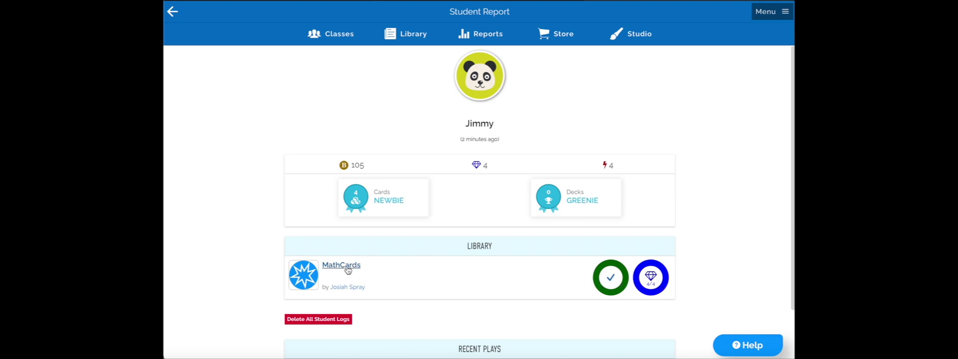
scroll(419, 295, down, 2)
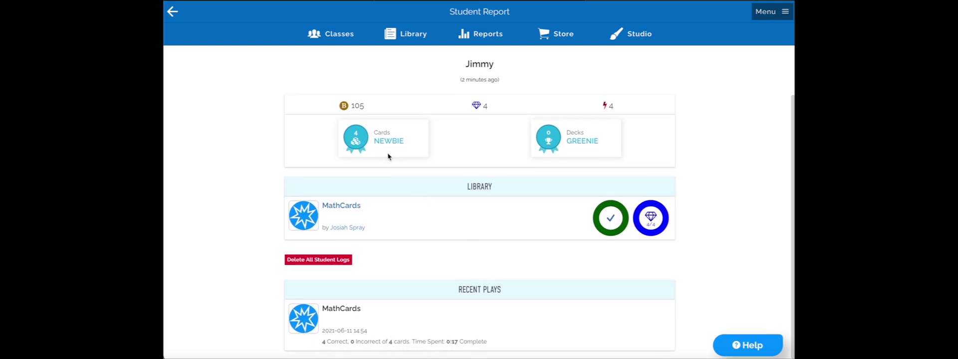
scroll(578, 153, up, 2)
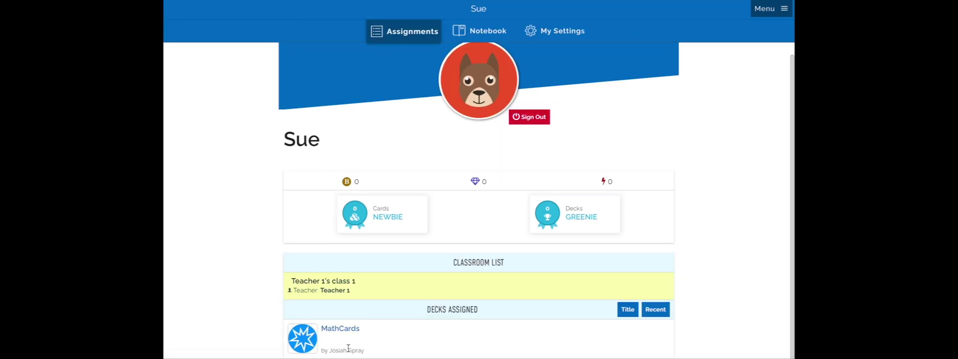
As the second student, play MathCards answering 10, wrong 17 then 14, 1 and 12
click(346, 330)
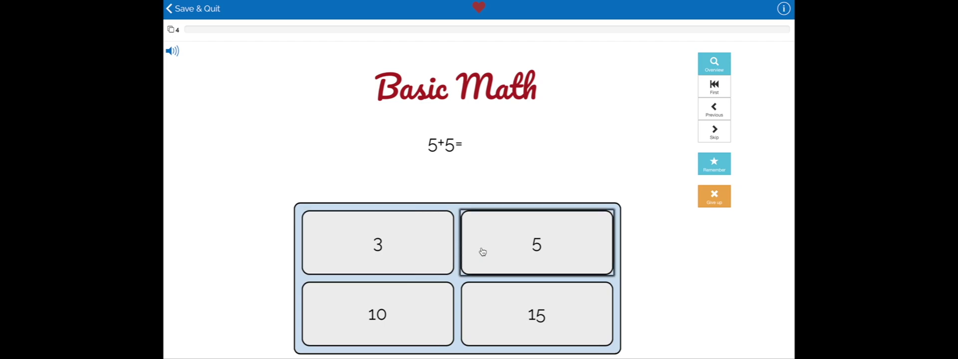
click(395, 311)
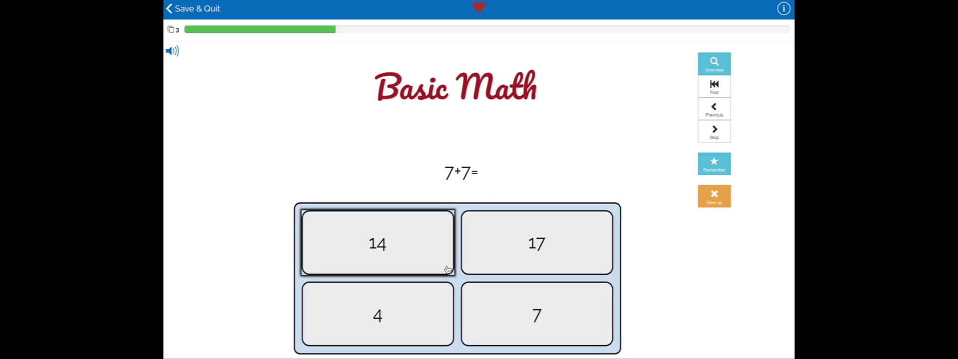
click(507, 232)
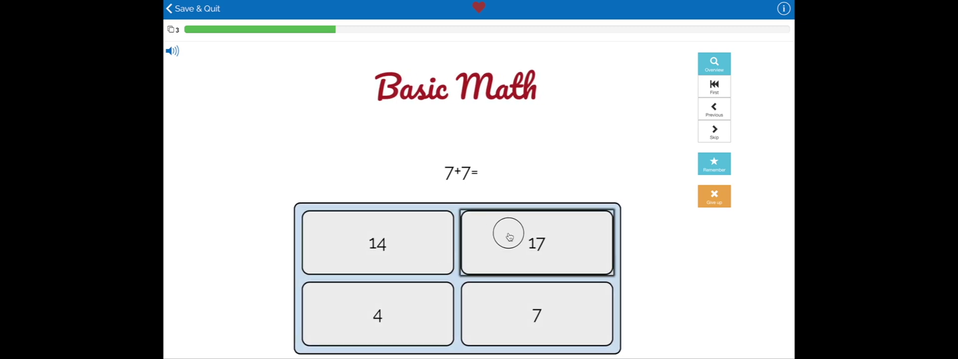
click(421, 241)
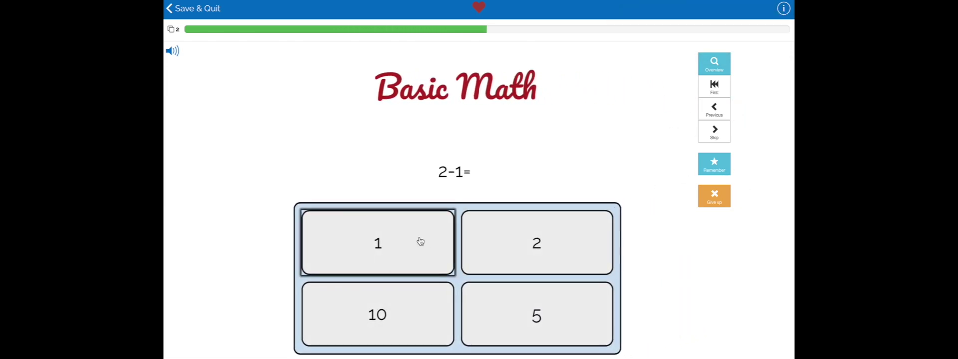
click(416, 241)
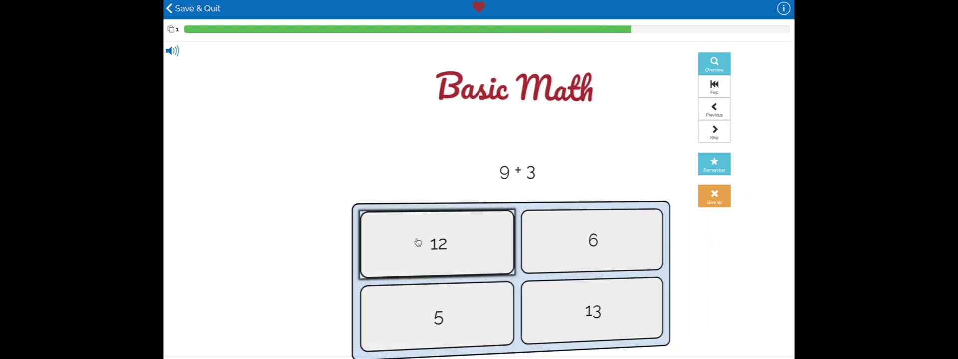
click(388, 261)
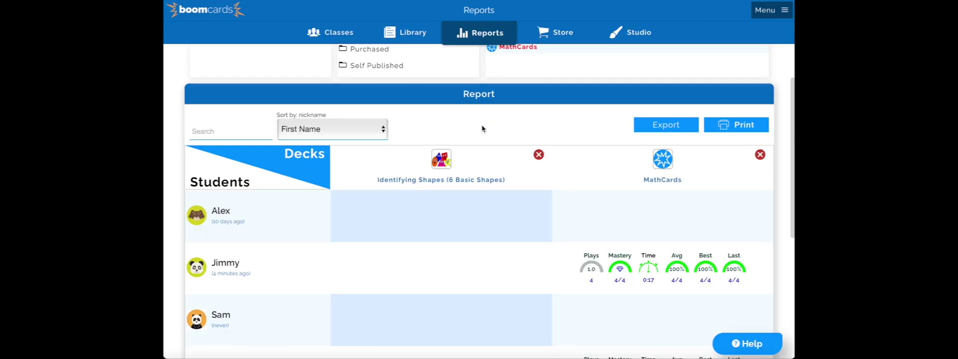
Scroll down the class report to view both students' MathCards rows and the Legend
scroll(474, 186, down, 1)
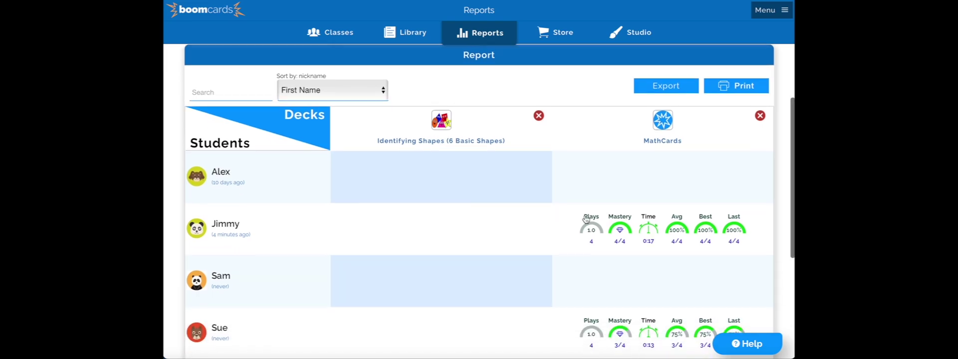
scroll(521, 198, down, 3)
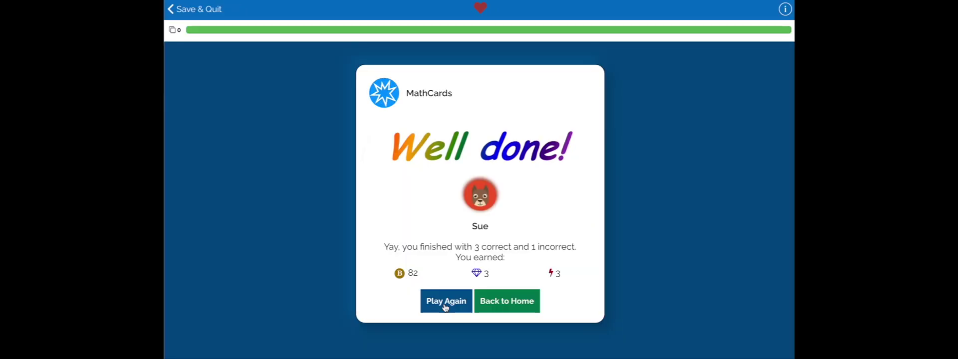
Replay the Basic Math deck, answering every card correctly: 10, 14, 12 and 1
click(444, 302)
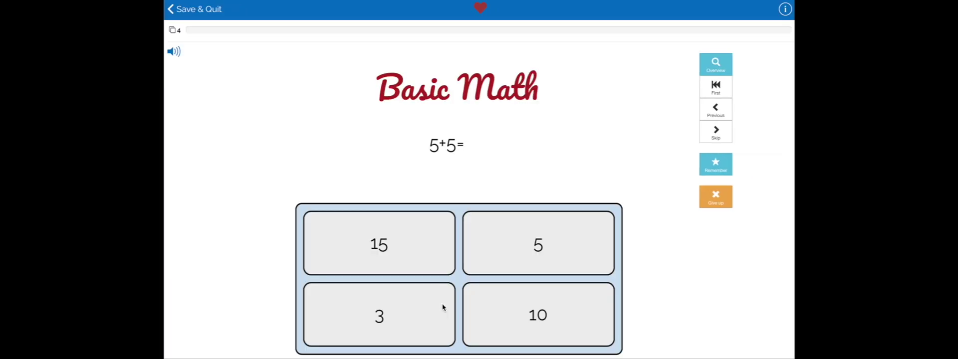
click(548, 325)
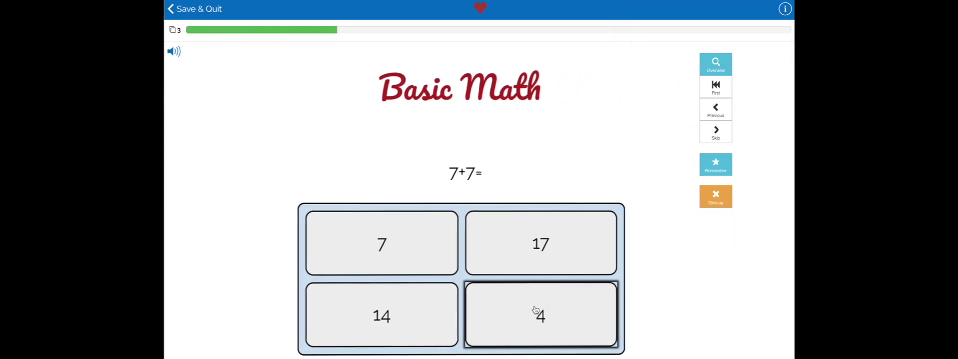
click(399, 323)
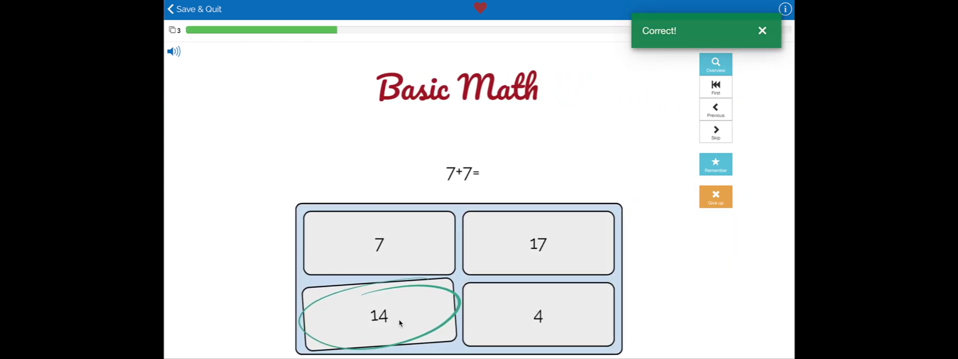
click(488, 322)
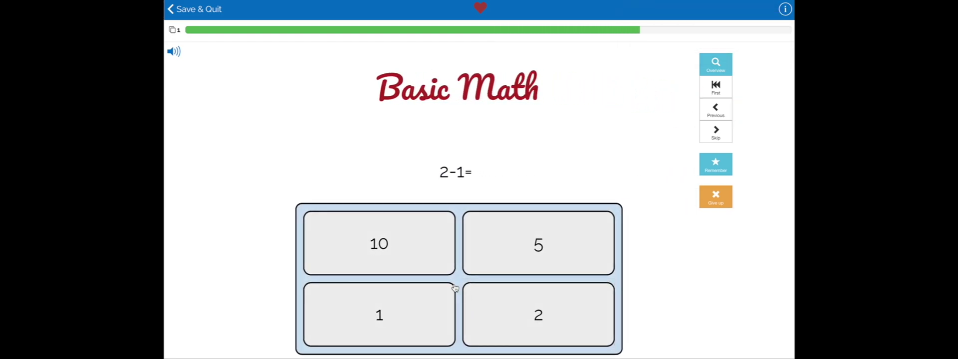
click(397, 307)
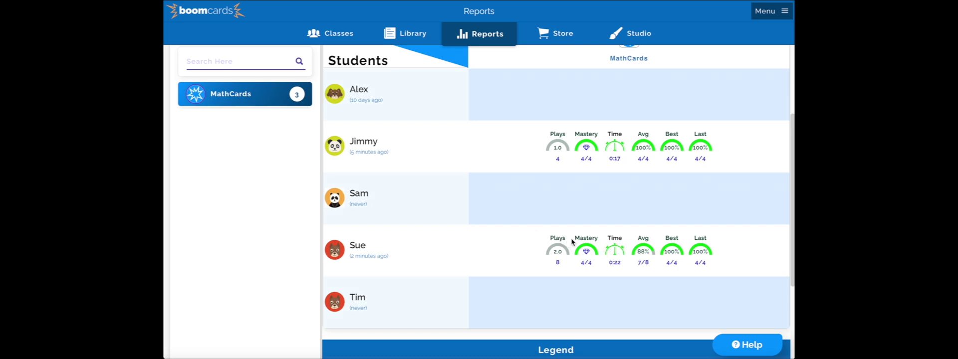
scroll(598, 249, down, 3)
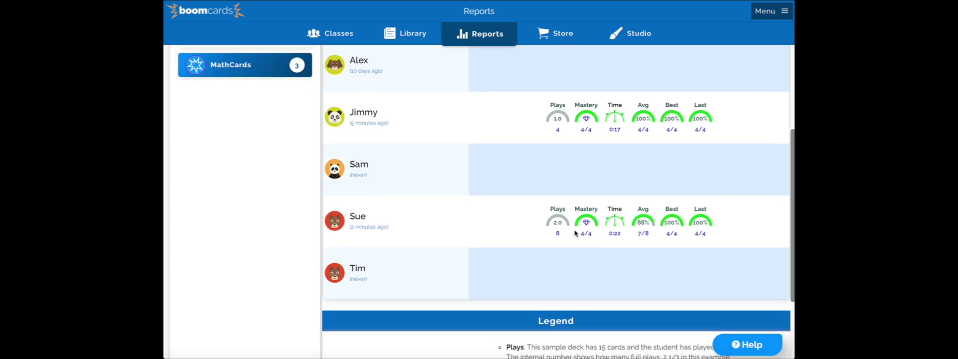
scroll(592, 234, down, 2)
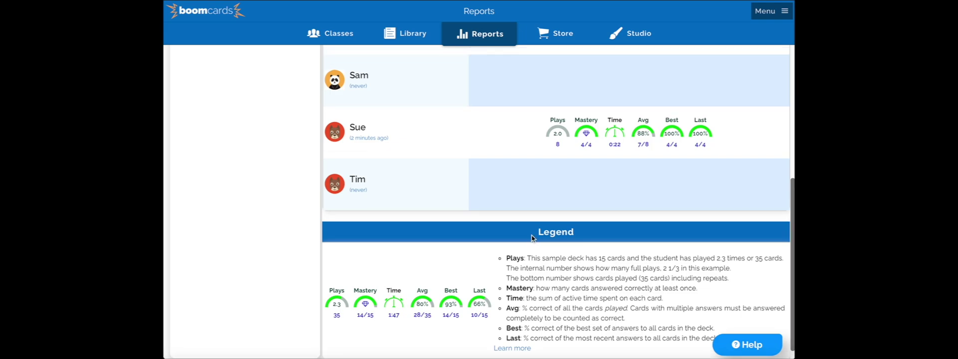
scroll(532, 250, up, 9)
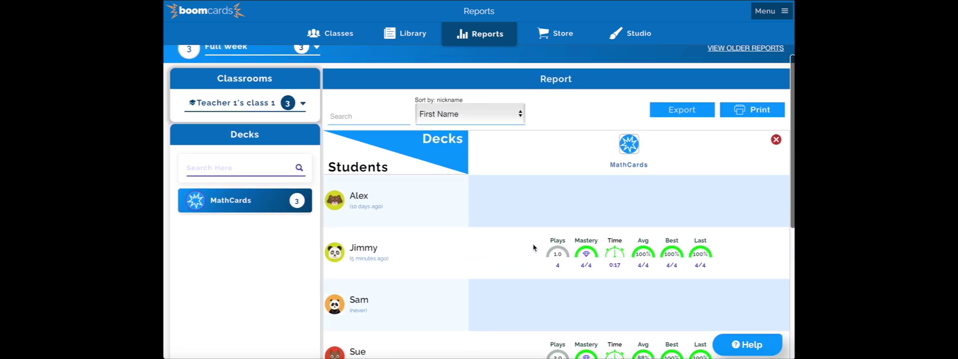
Export the MathCards class report and allow the studentReport file download in Safari
click(665, 111)
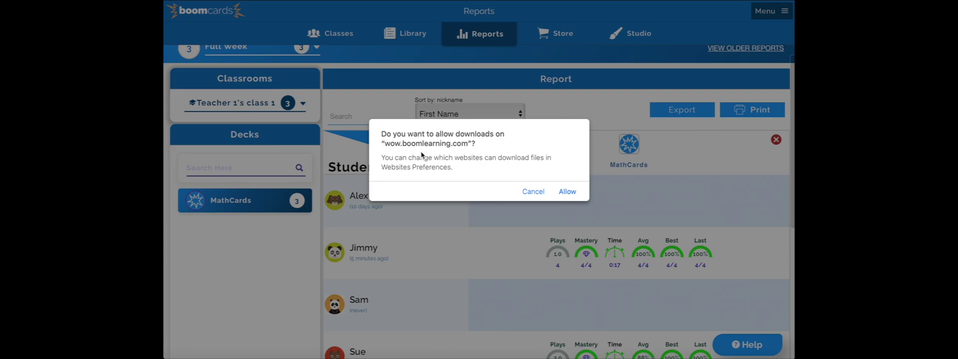
click(567, 192)
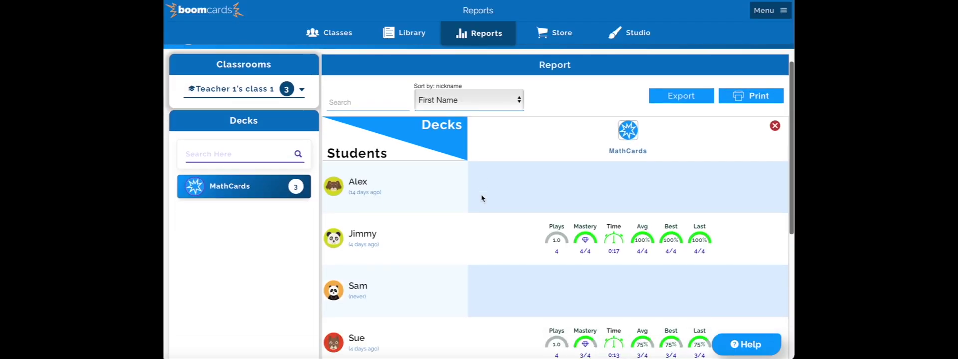
scroll(482, 198, down, 5)
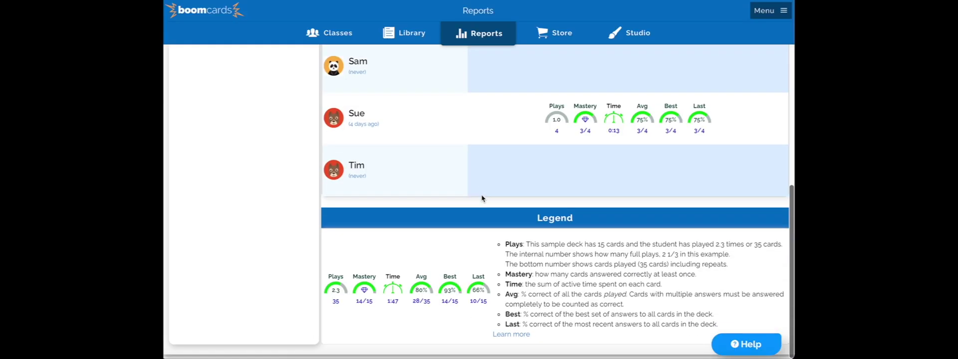
Open the Learn more support article and read its Plays, Mastery, Time, Avg, Best and Last sections
click(511, 334)
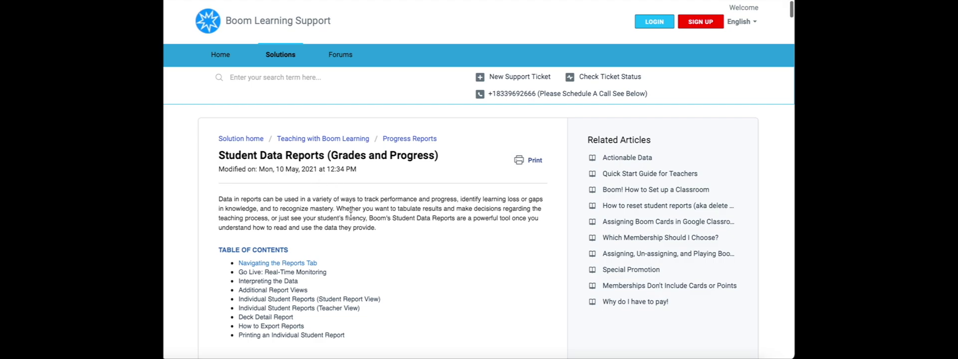
scroll(349, 210, down, 2)
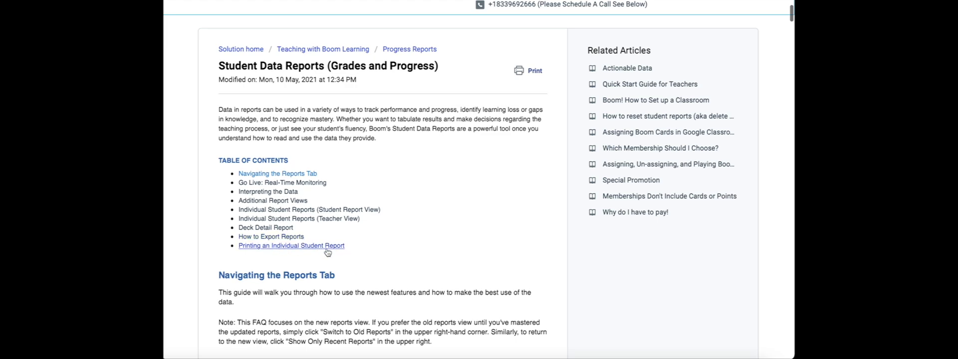
scroll(448, 250, down, 10)
scroll(448, 251, down, 15)
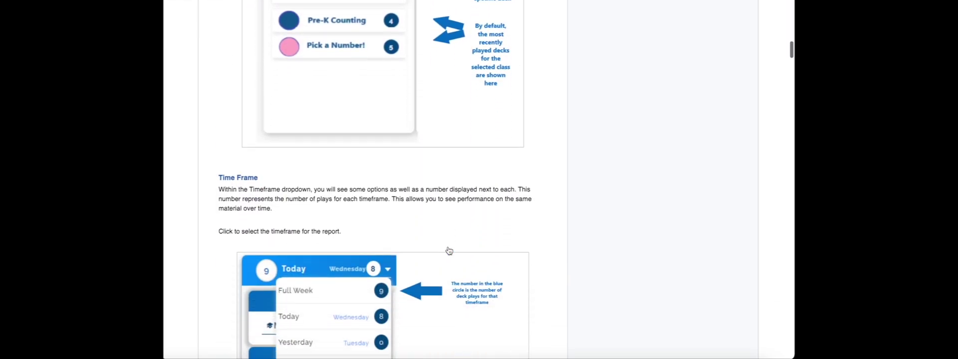
scroll(448, 250, down, 13)
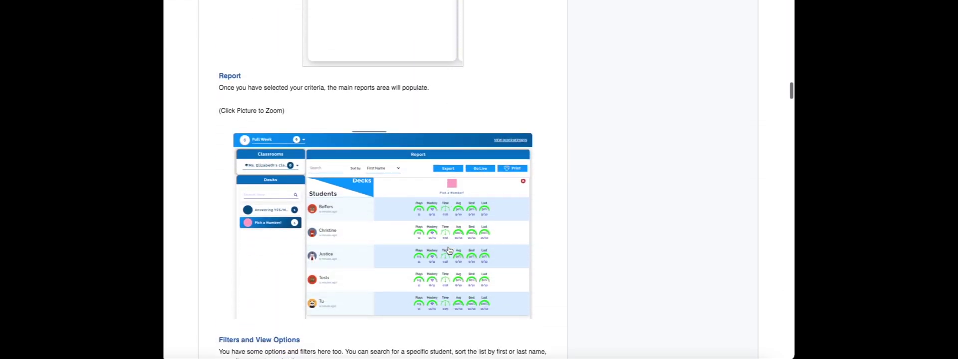
scroll(447, 250, down, 2)
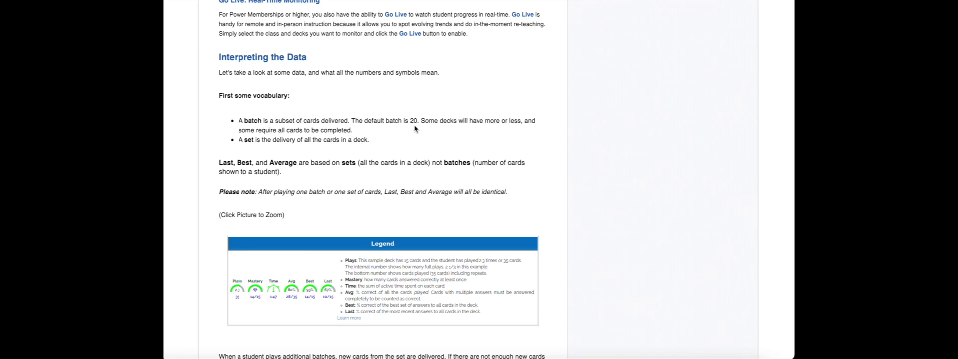
scroll(368, 222, down, 10)
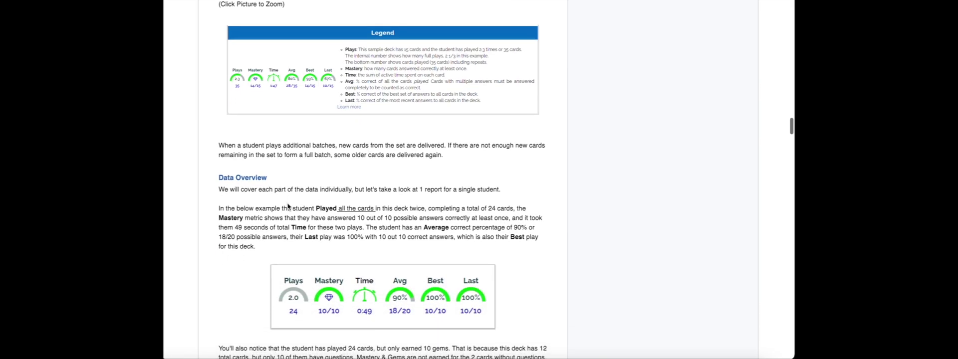
scroll(314, 209, down, 8)
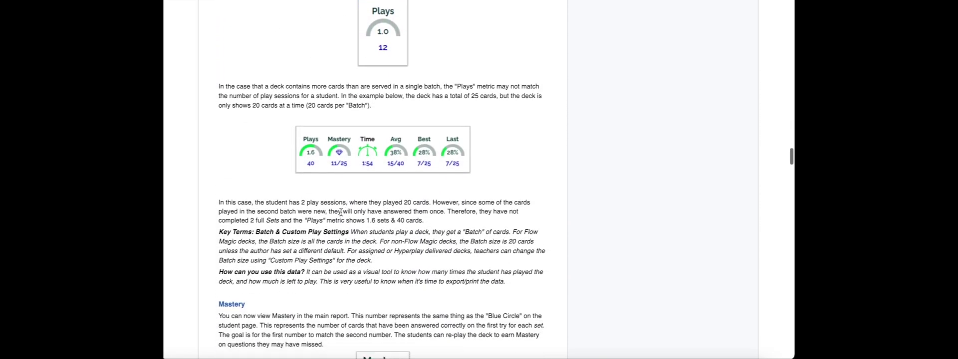
scroll(335, 215, down, 9)
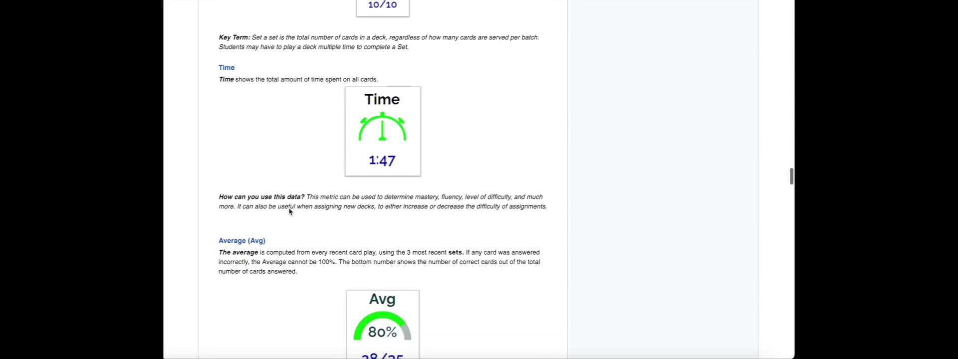
scroll(556, 229, down, 1)
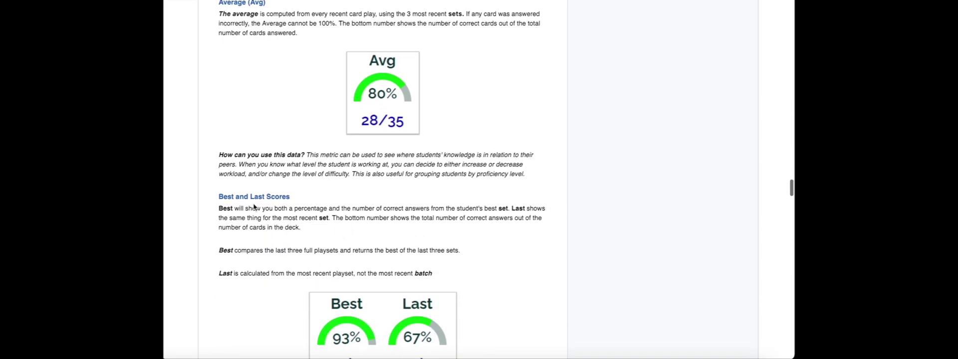
scroll(535, 248, down, 10)
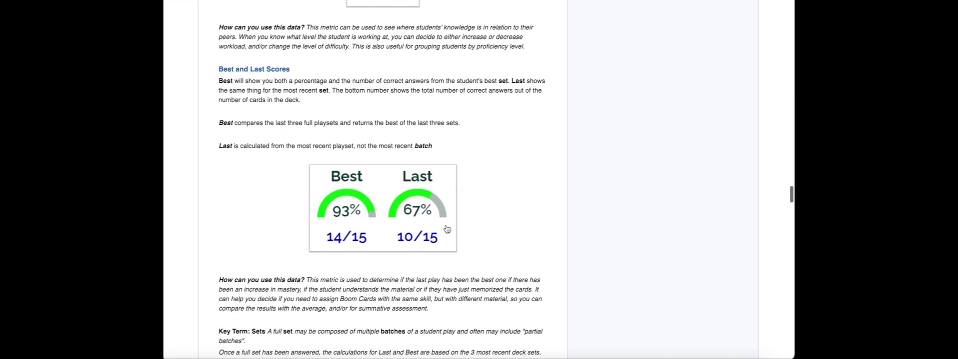
scroll(429, 223, down, 9)
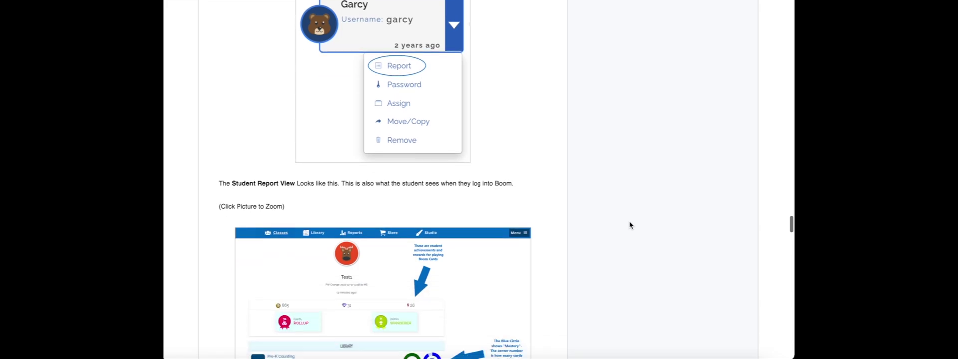